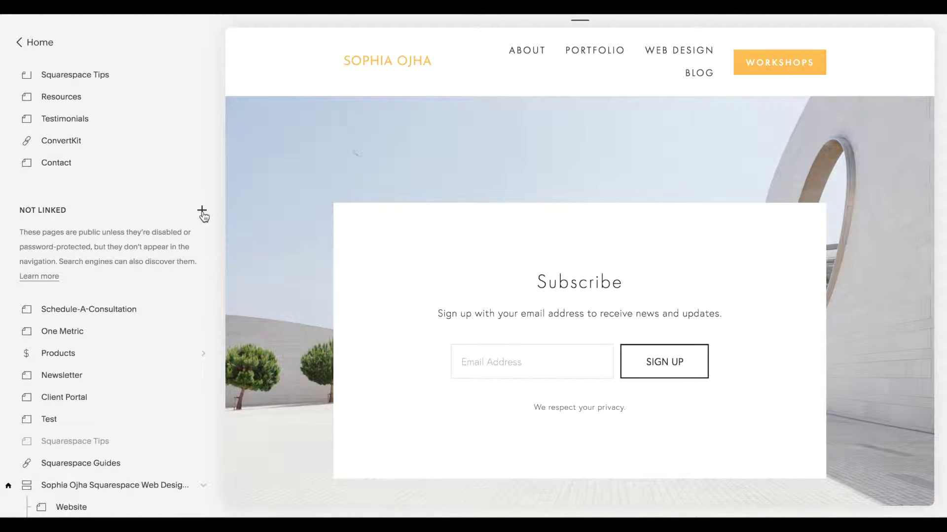
Create a blank page under Not Linked named 'Newsletter Demo 1'.
left_click(202, 211)
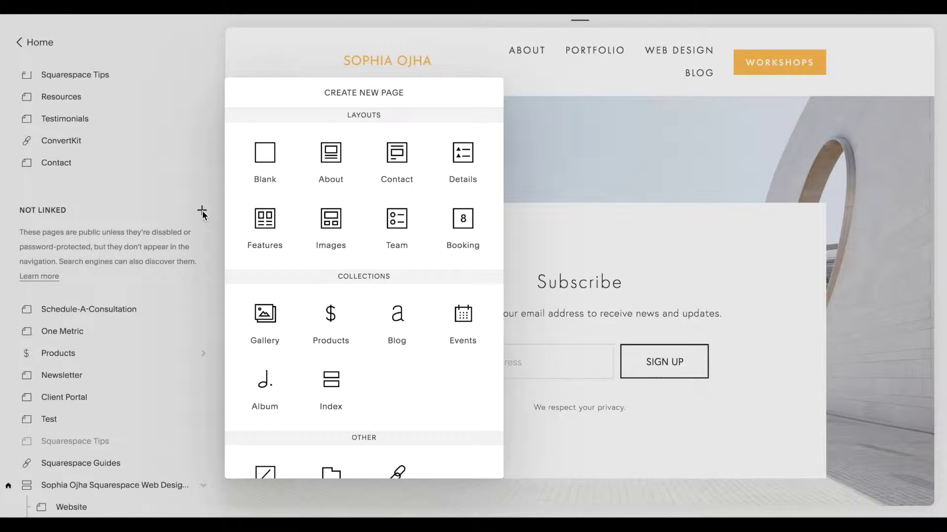
left_click(262, 166)
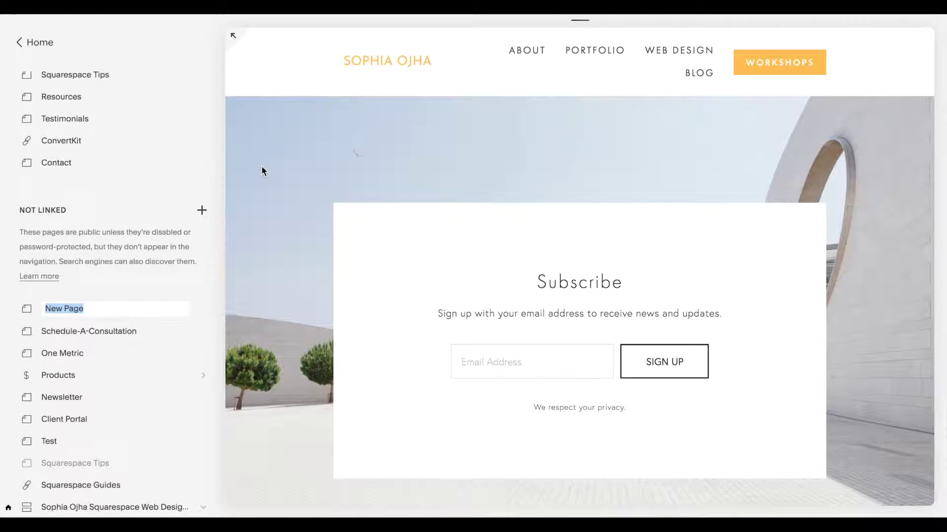
type("Ne")
type("wsletter De")
type("mo 1")
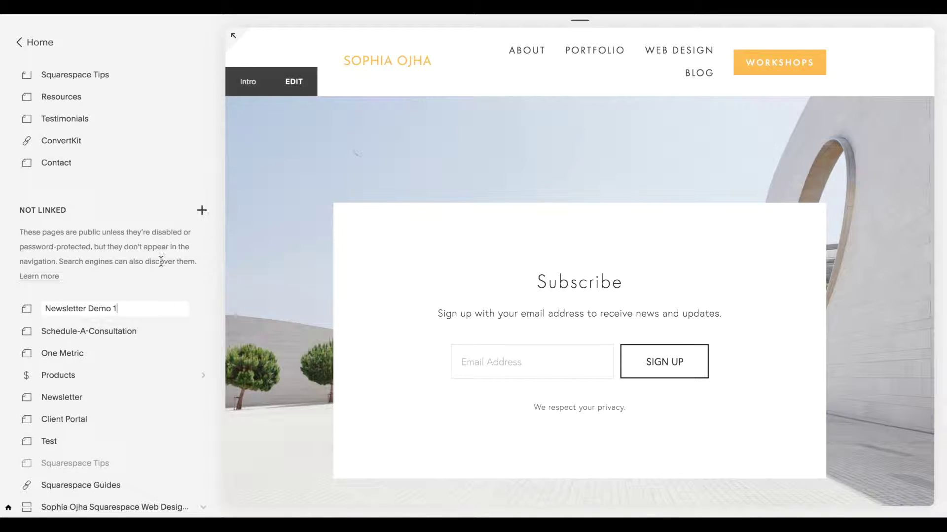
key("Return")
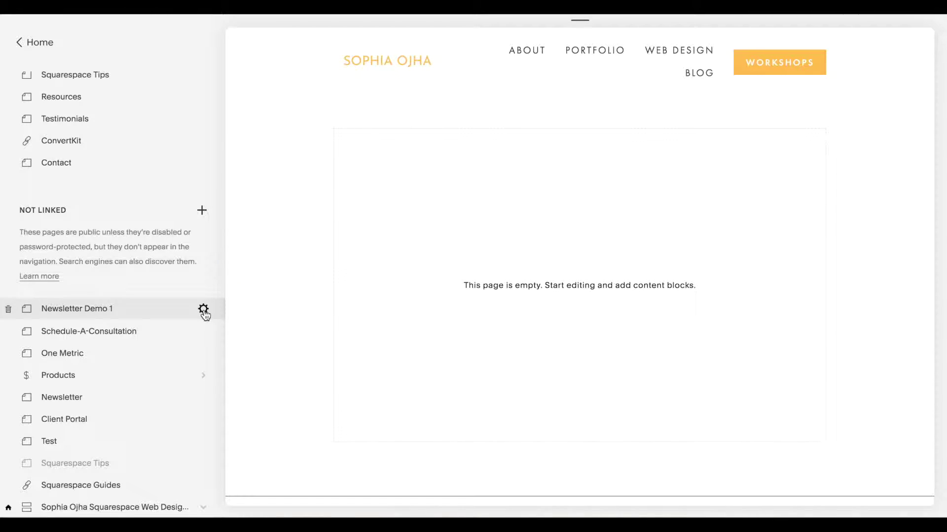
Upload the Desktop jpg of white curved buildings as the page's banner image and save.
left_click(204, 310)
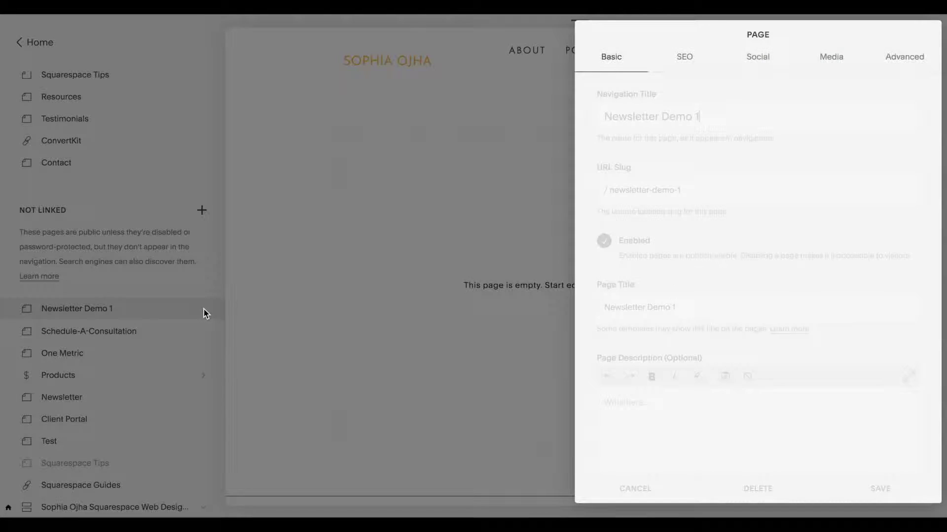
left_click(843, 61)
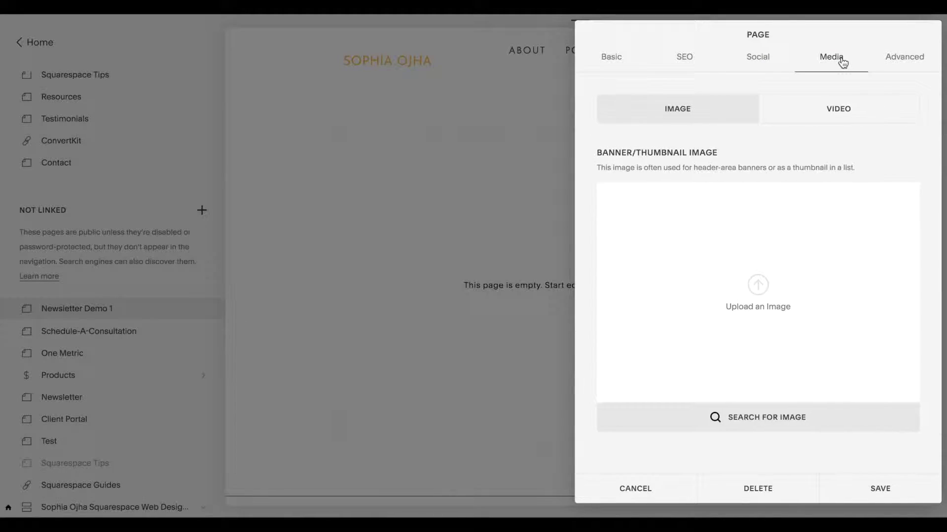
left_click(780, 286)
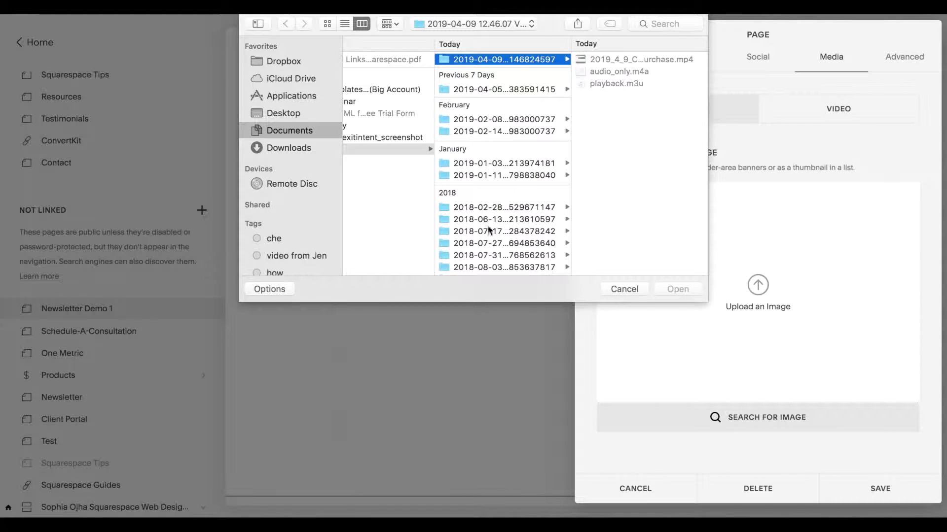
left_click(284, 113)
scroll(401, 187, "down", 2)
scroll(402, 186, "down", 3)
left_click(402, 185)
left_click(677, 289)
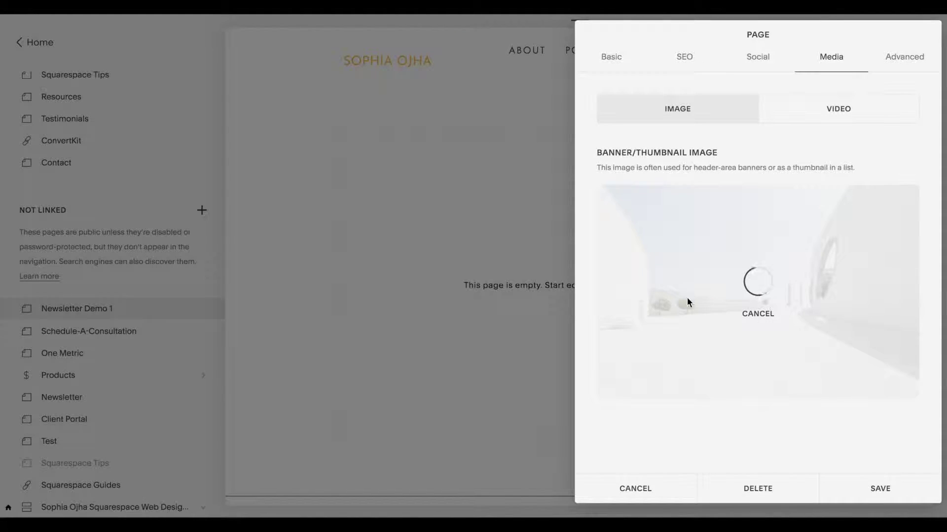
left_click(867, 490)
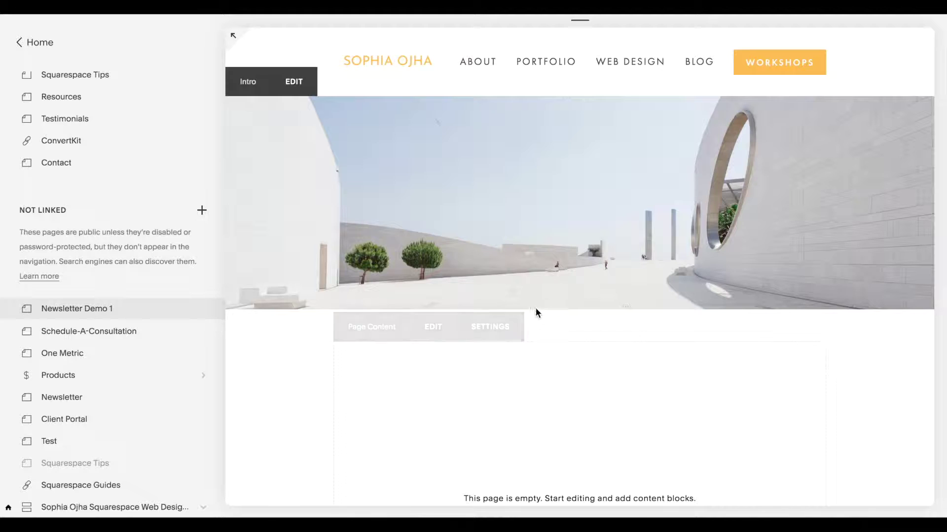
Edit the banner's intro content and insert a Newsletter block from the More section.
left_click(301, 87)
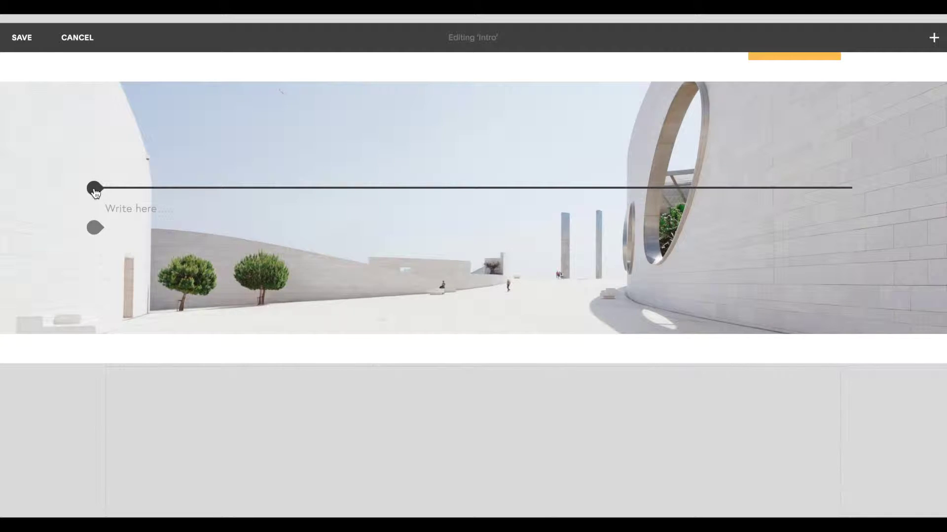
left_click(95, 189)
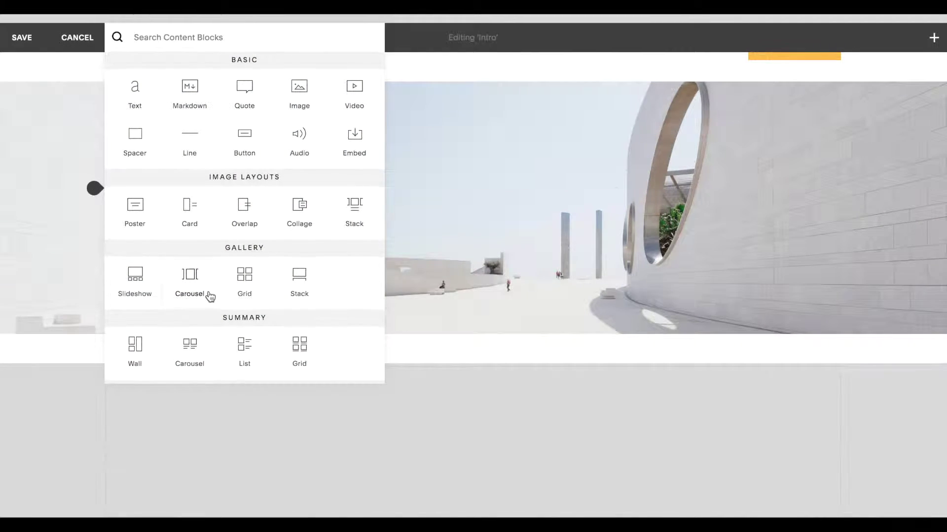
scroll(210, 295, "down", 2)
scroll(210, 296, "down", 1)
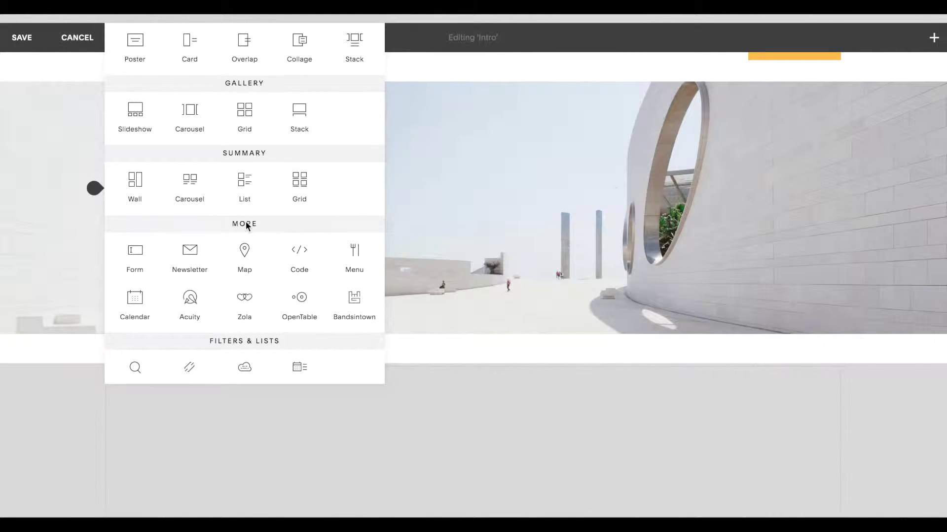
left_click(190, 257)
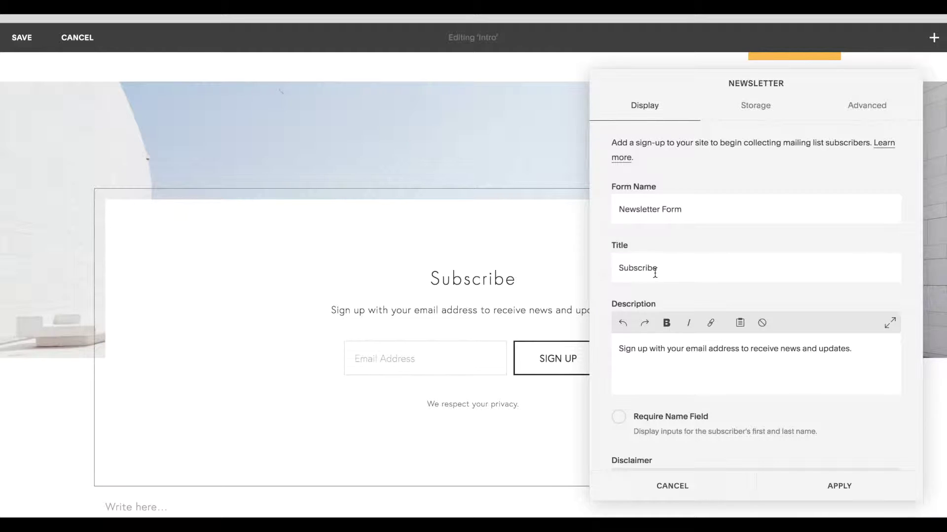
Retitle the form 'Join My Email List', leaving the first and last name fields off.
double_click(658, 269)
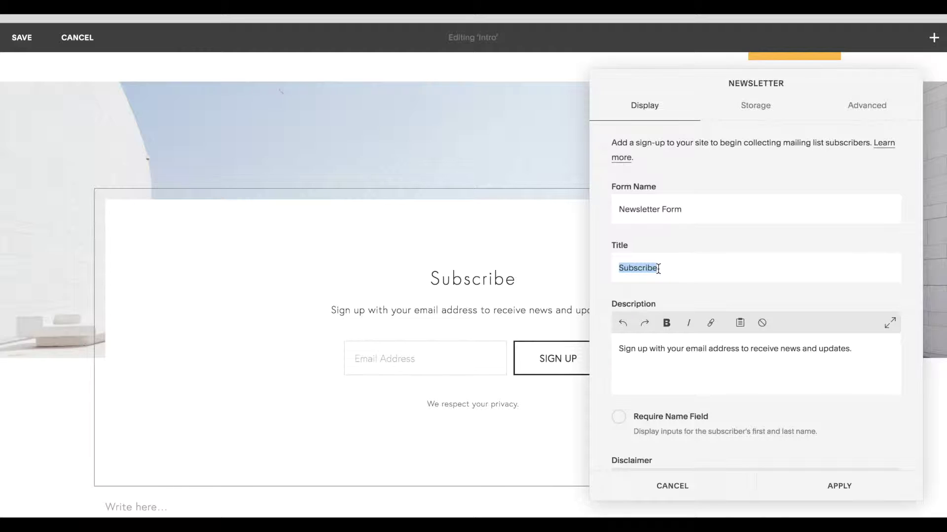
type("Join My")
type(" Email List")
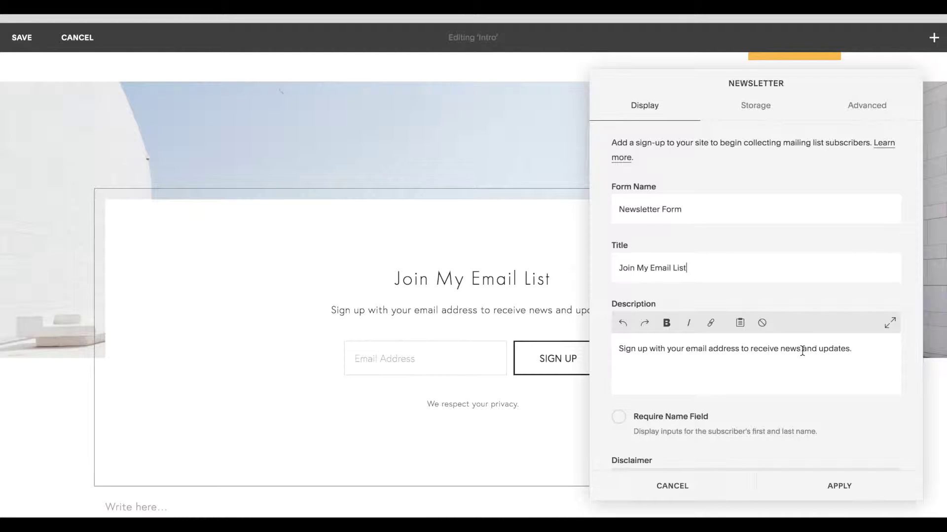
scroll(654, 425, "down", 2)
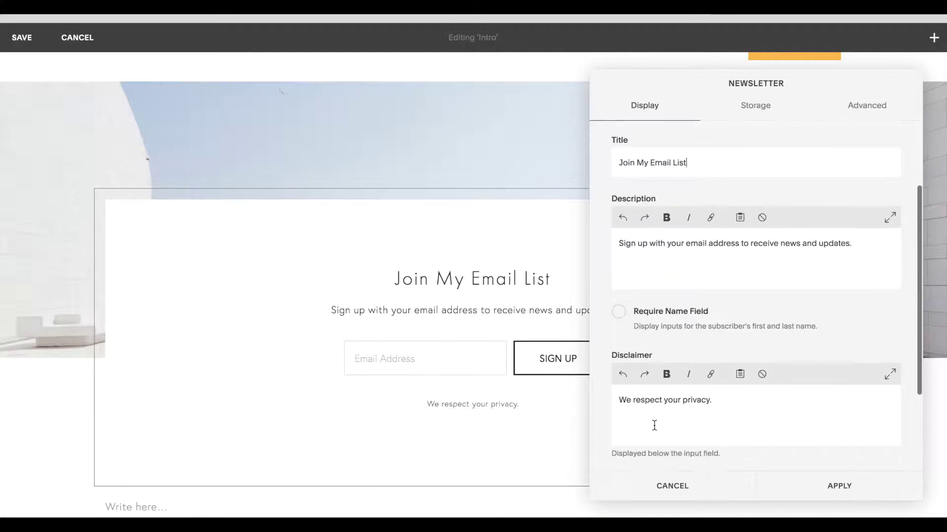
left_click(619, 309)
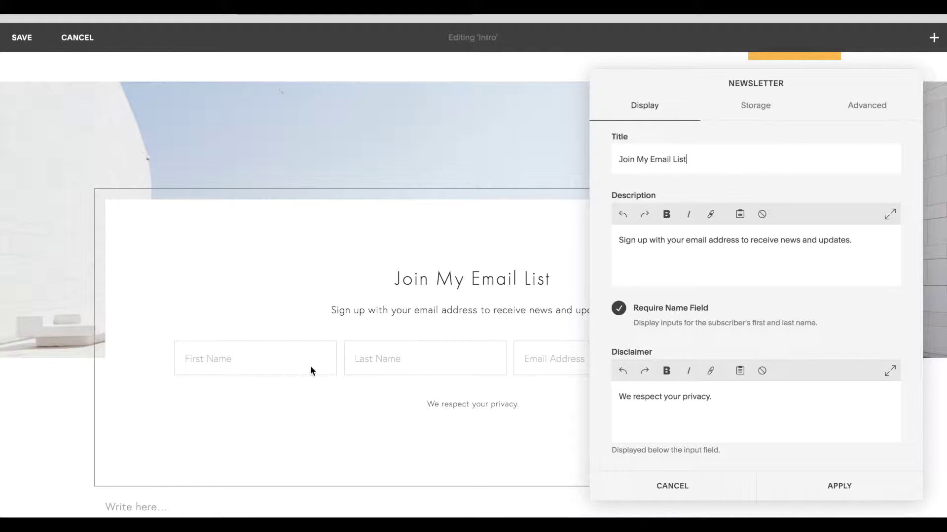
left_click(619, 309)
Set the newsletter form's alignment to Center.
scroll(681, 345, "down", 1)
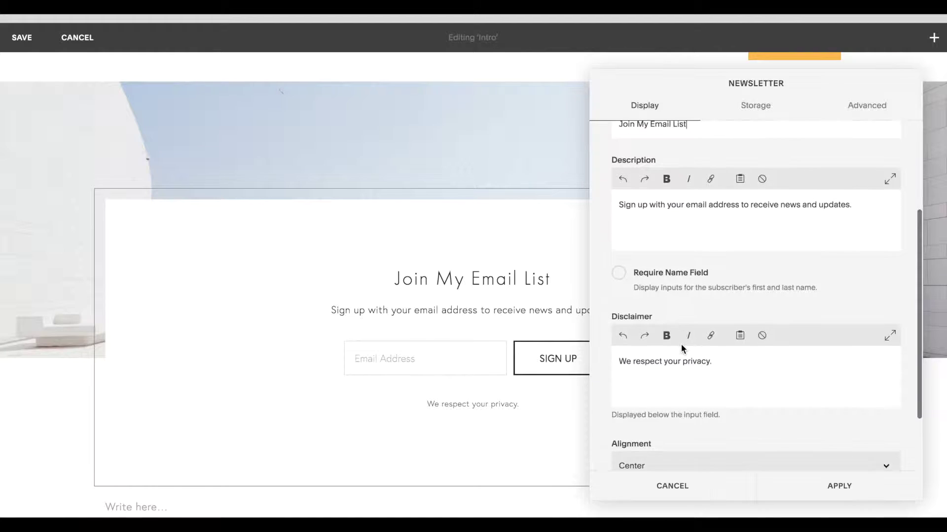
scroll(681, 345, "down", 2)
left_click(648, 385)
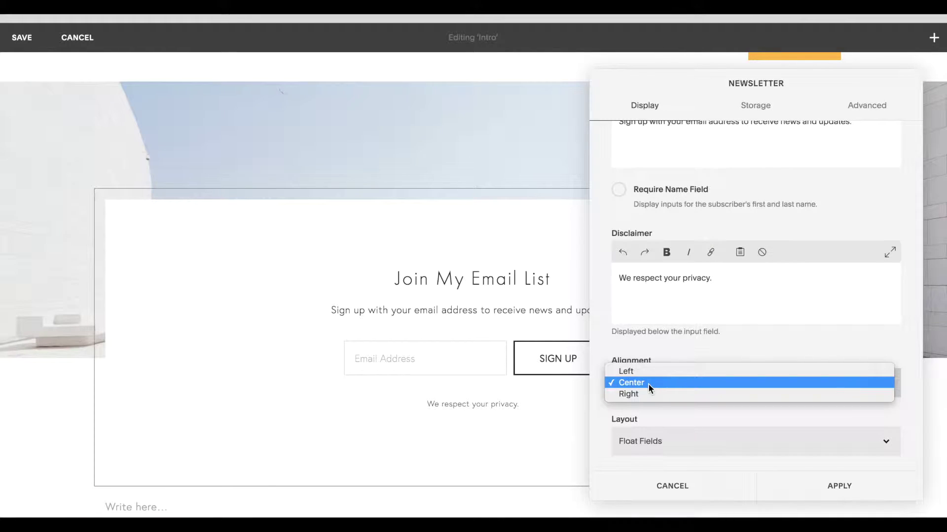
left_click(648, 386)
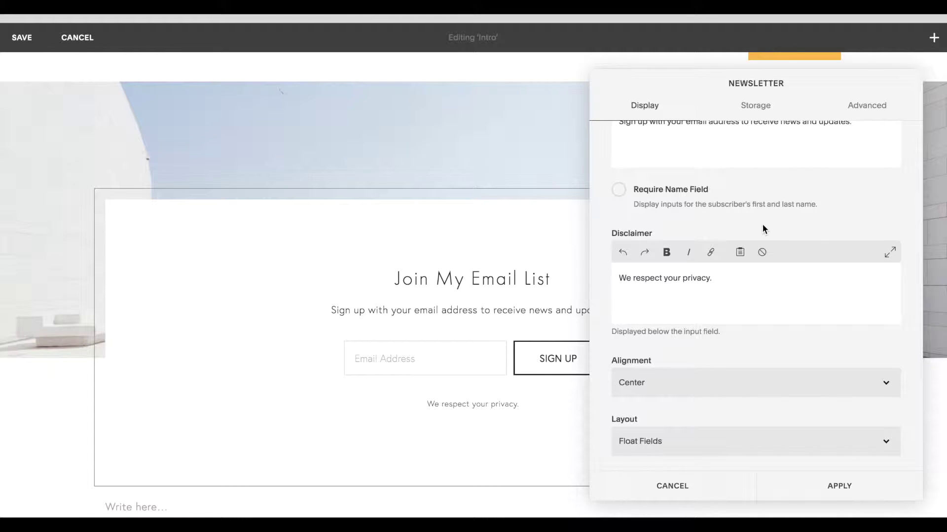
left_click(763, 113)
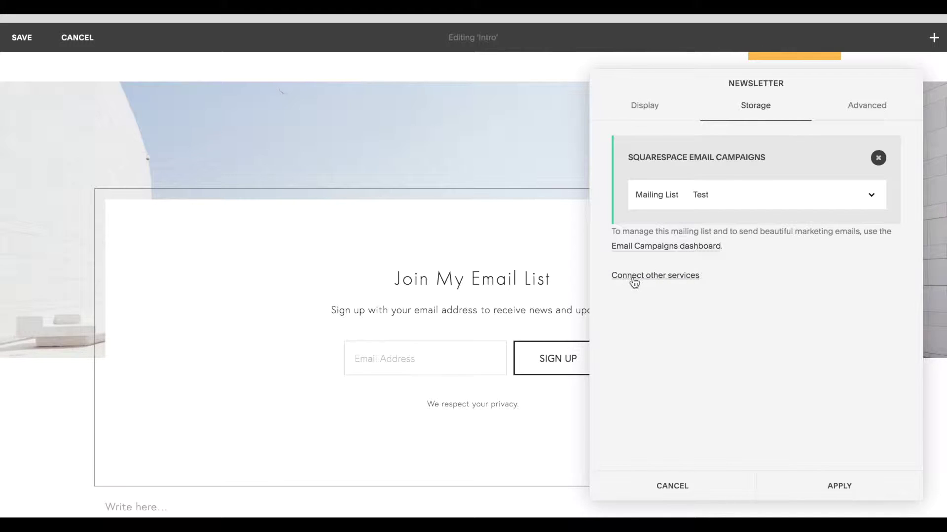
Reveal the other storage services (MailChimp, Zapier, Google Drive) and start connecting MailChimp.
left_click(659, 279)
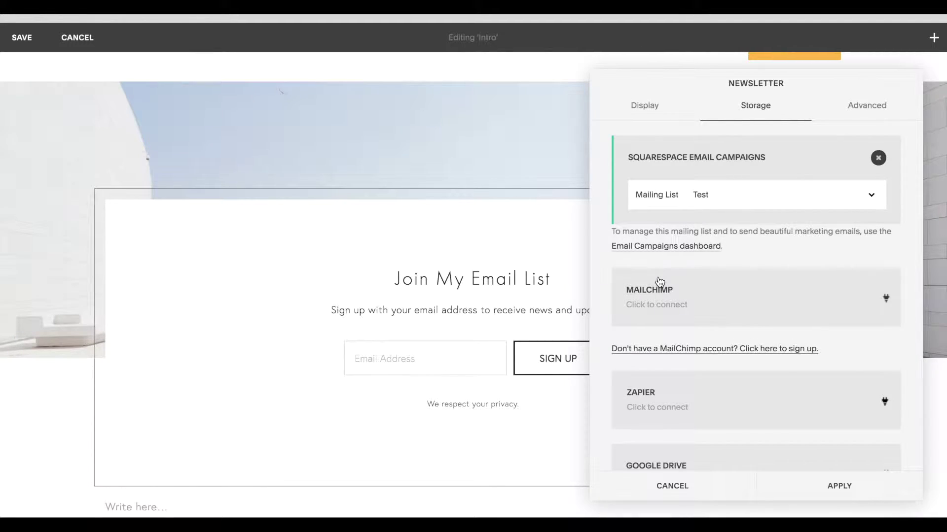
scroll(668, 316, "down", 1)
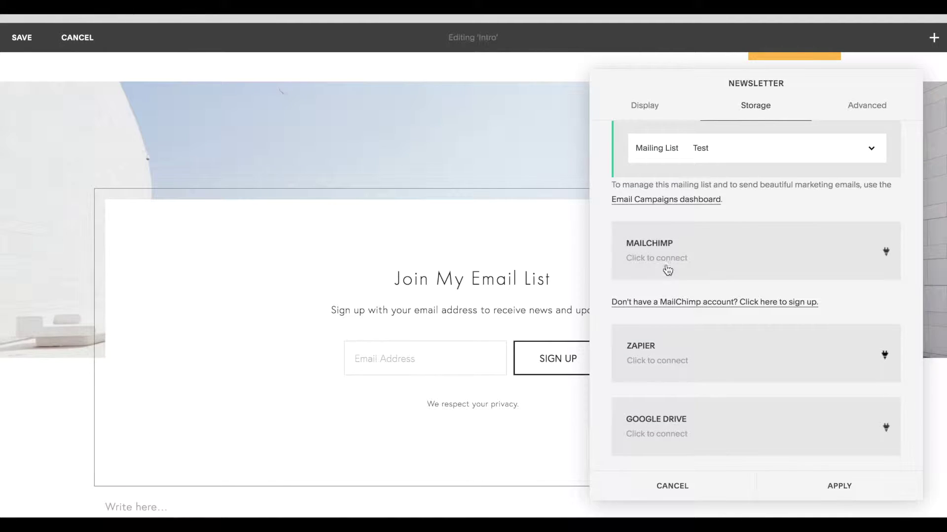
left_click(768, 267)
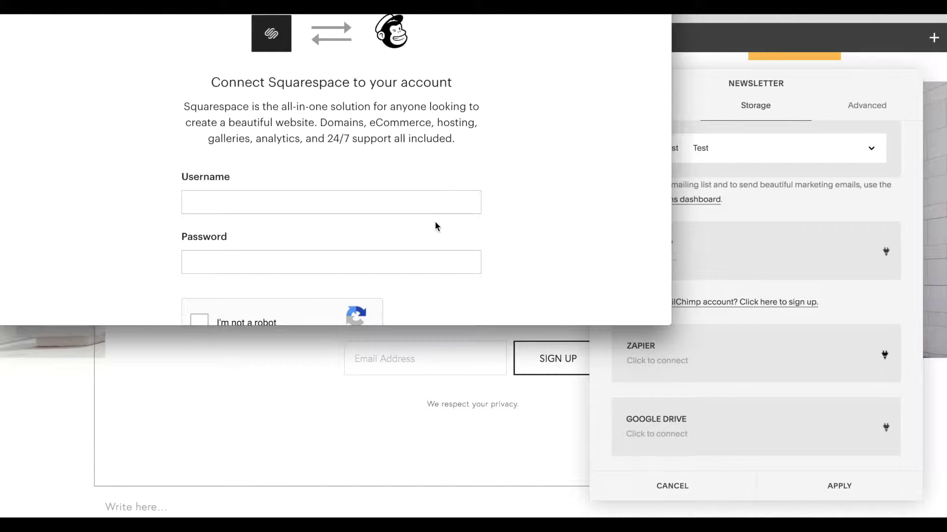
Send sign-ups to the MailChimp 'Happiness Member' list with double opt-in required.
scroll(435, 221, "down", 2)
scroll(435, 221, "up", 1)
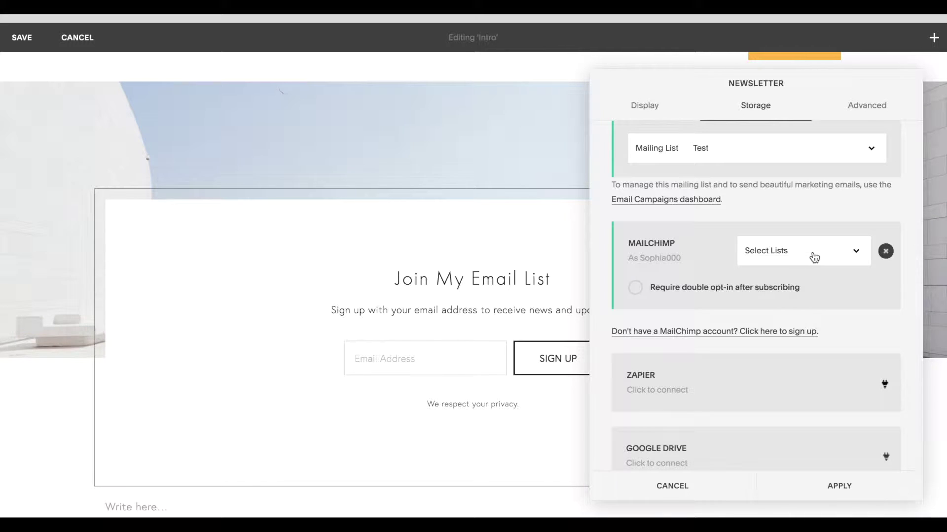
left_click(813, 255)
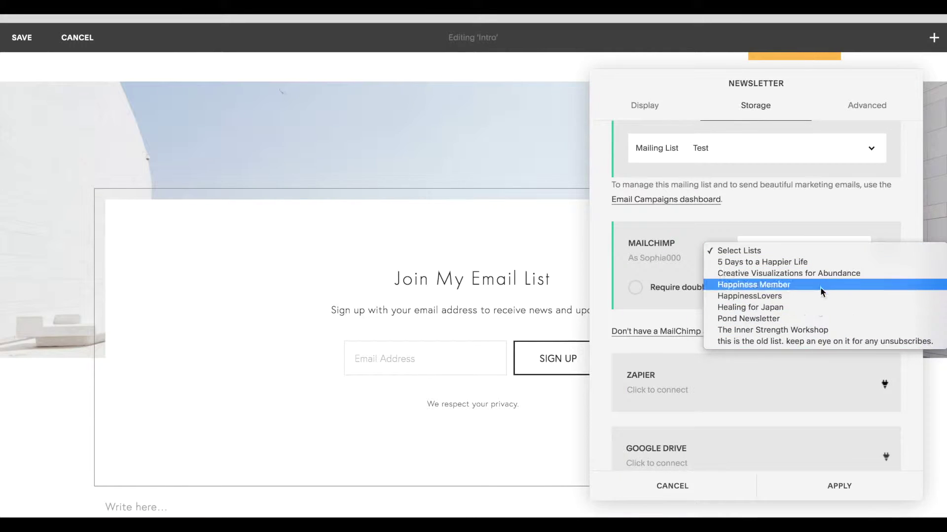
left_click(849, 284)
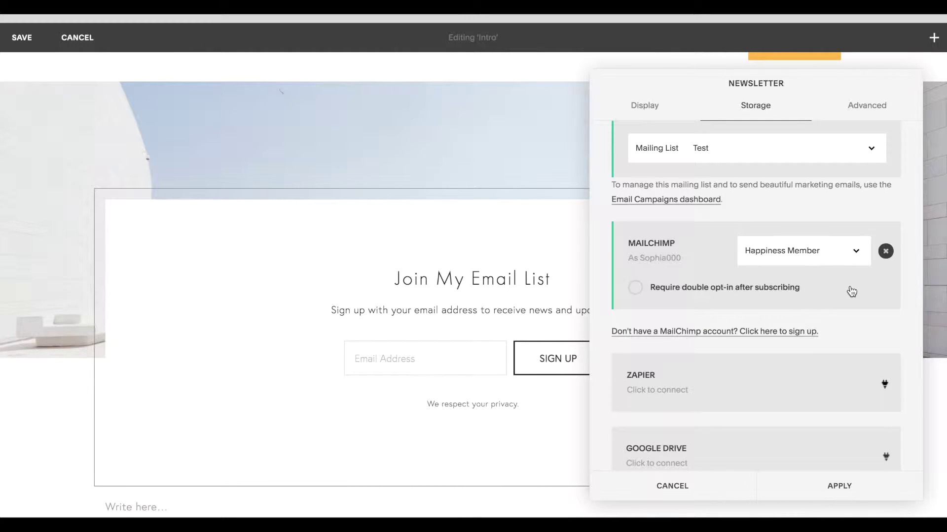
left_click(635, 288)
left_click(678, 298)
scroll(851, 330, "down", 1)
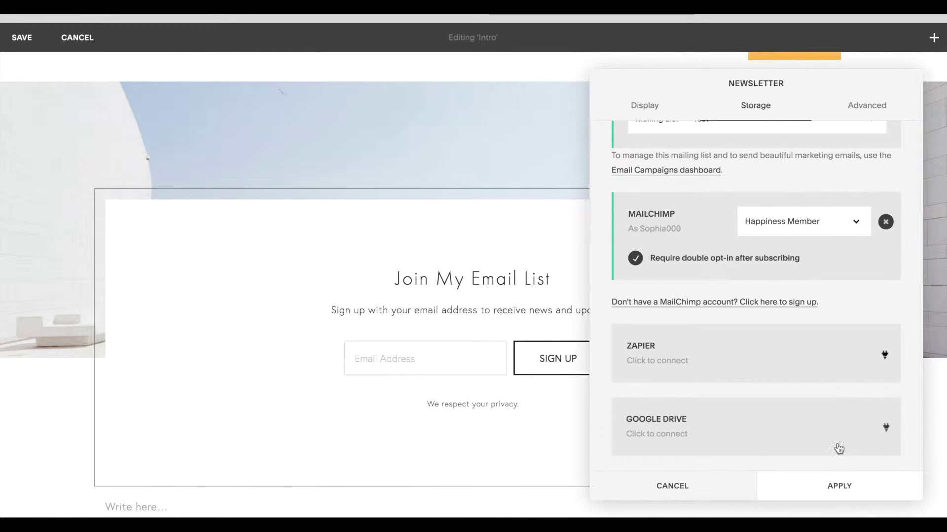
left_click(871, 116)
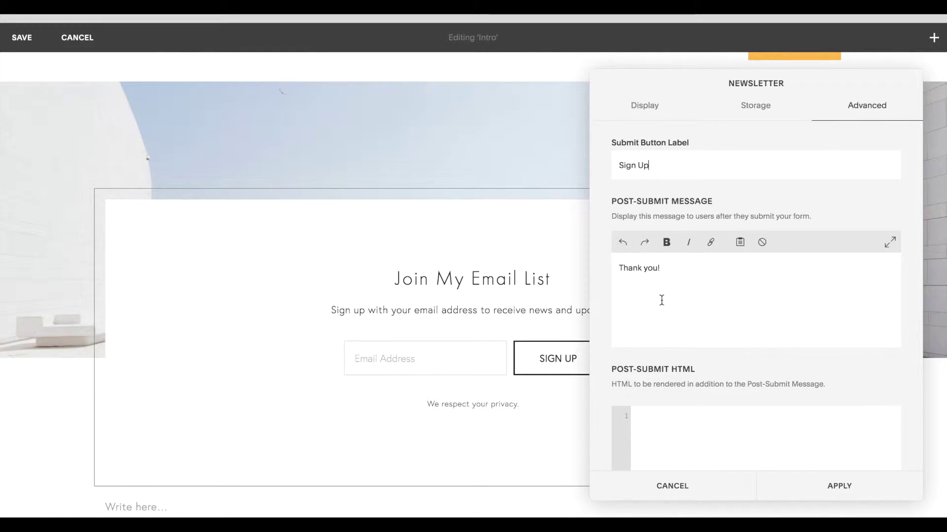
Change the post-submit message to 'Thank you for signing up!', then apply and save.
left_click(669, 268)
type("sing")
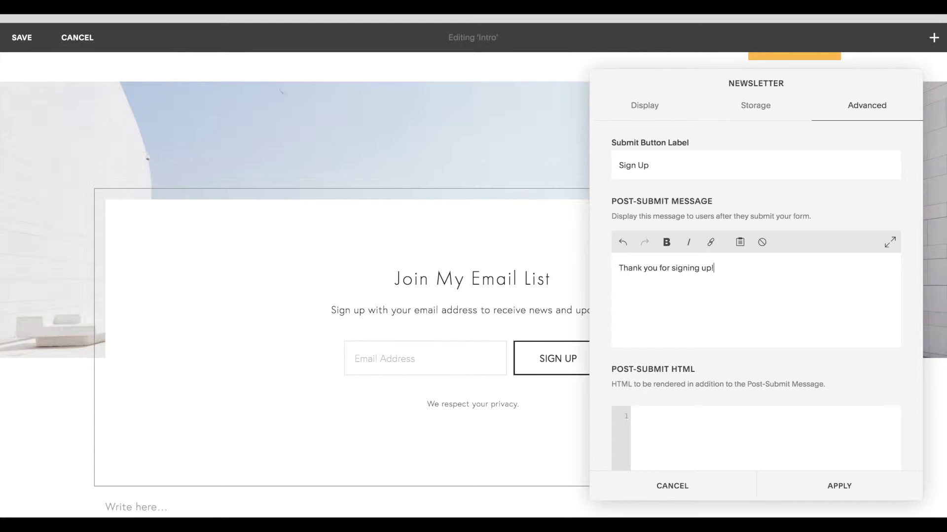
scroll(720, 352, "down", 3)
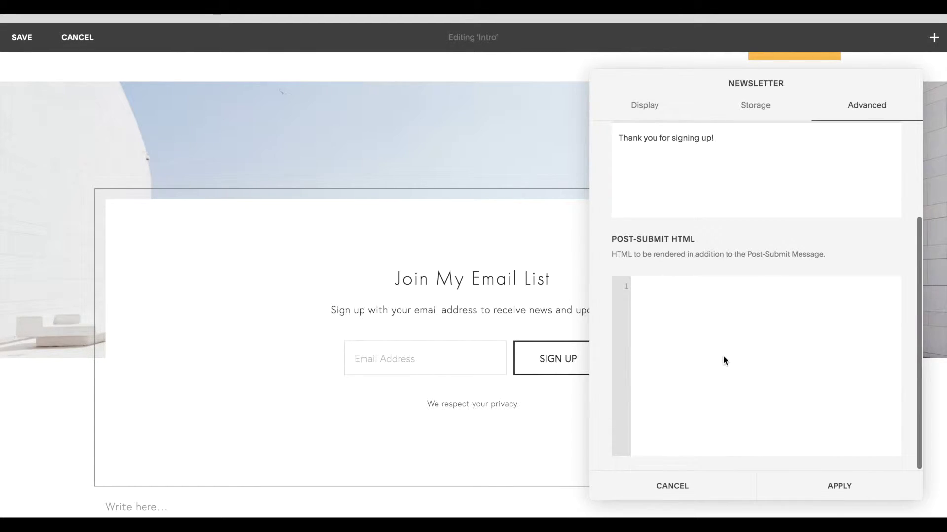
left_click(825, 495)
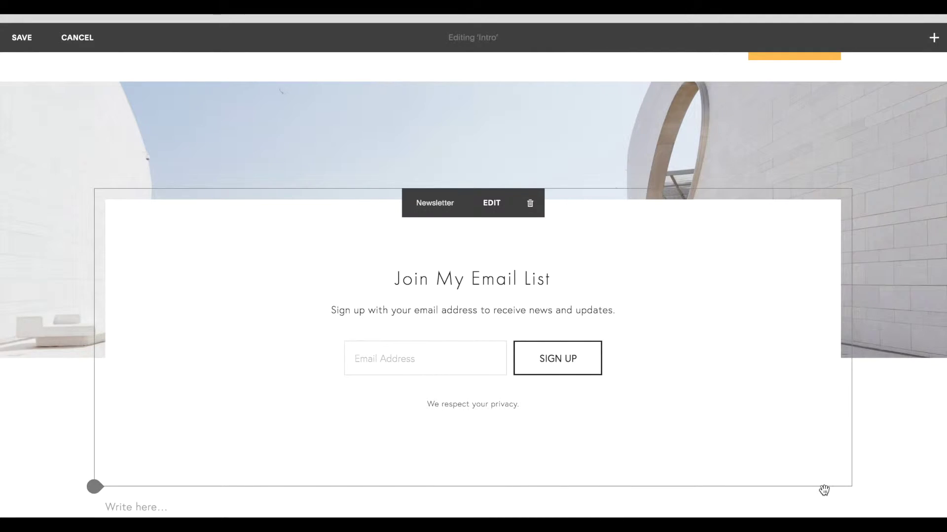
left_click(22, 48)
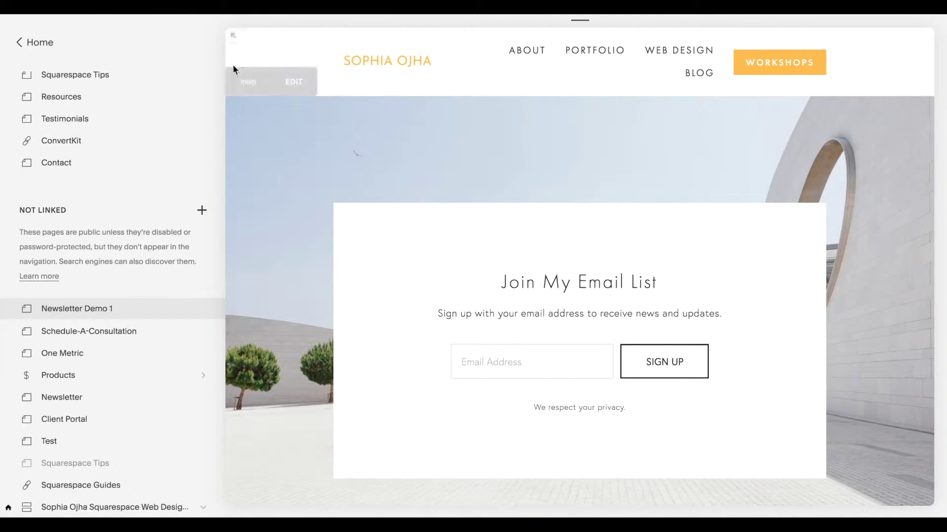
Preview the Newsletter Demo 1 page full screen, scroll through it, then return to Pages.
left_click(232, 36)
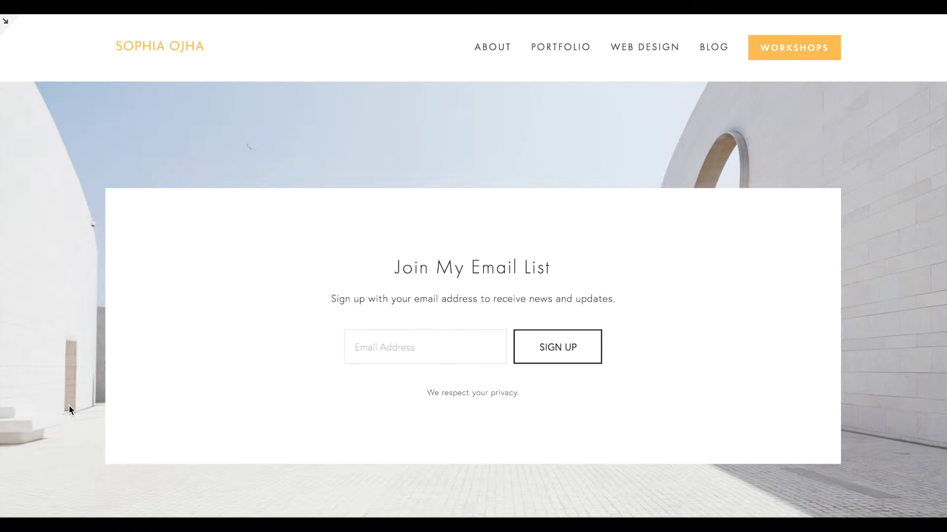
scroll(69, 408, "down", 1)
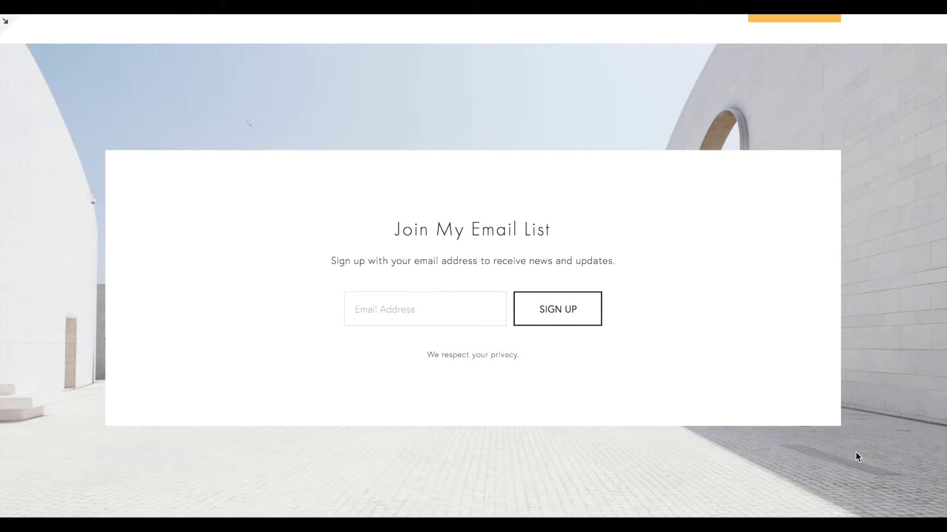
scroll(856, 452, "up", 1)
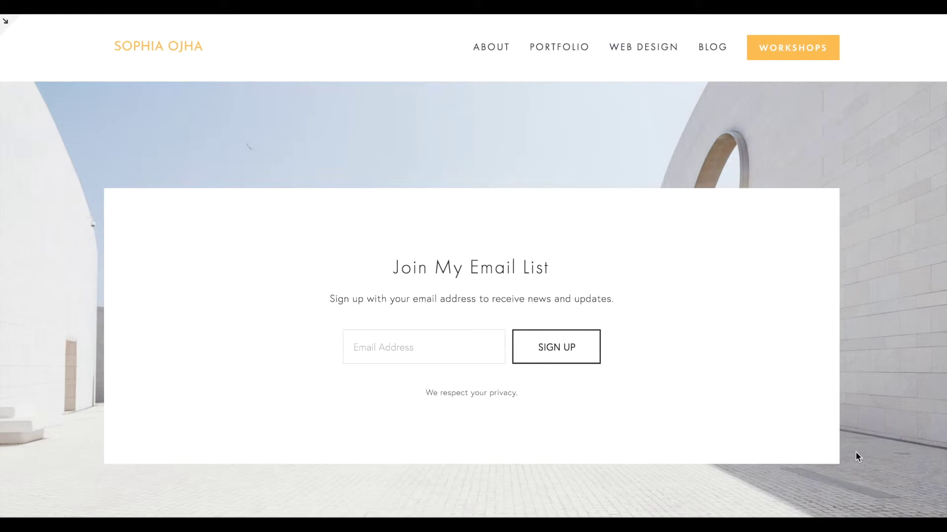
scroll(856, 451, "down", 1)
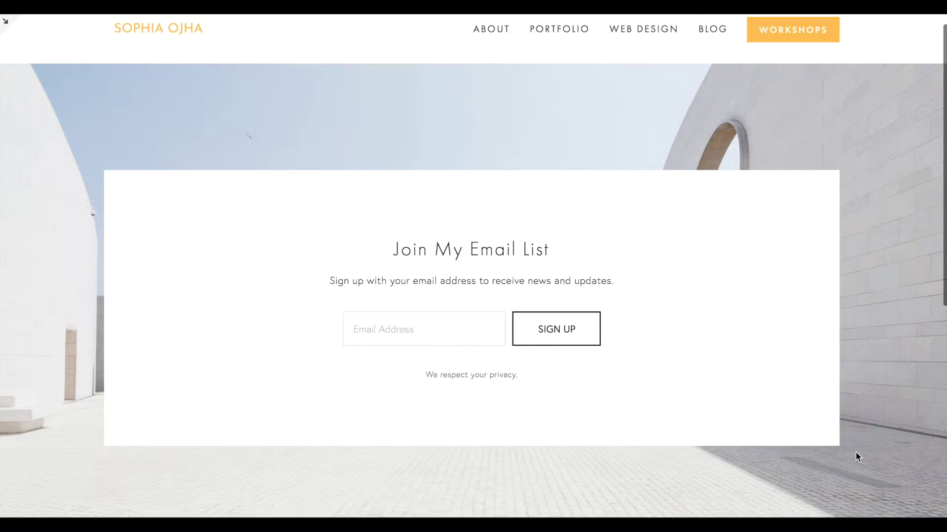
left_click(8, 26)
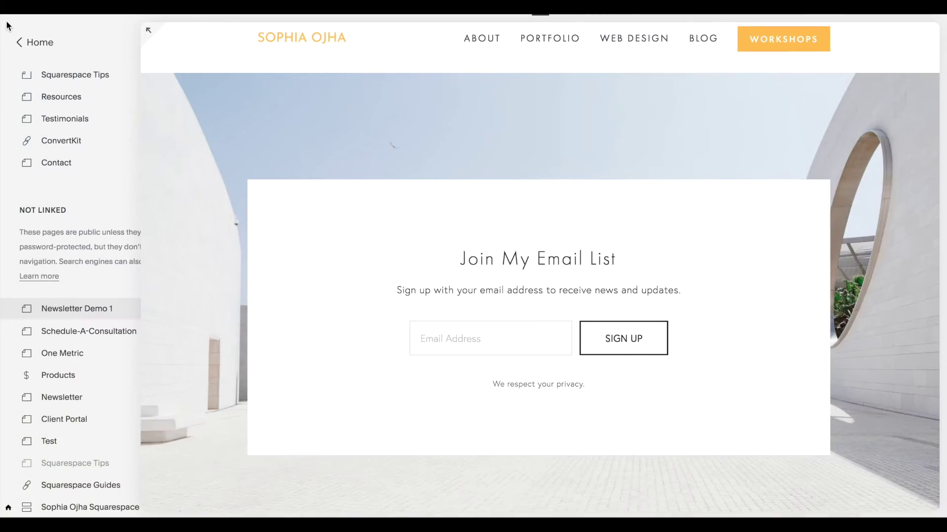